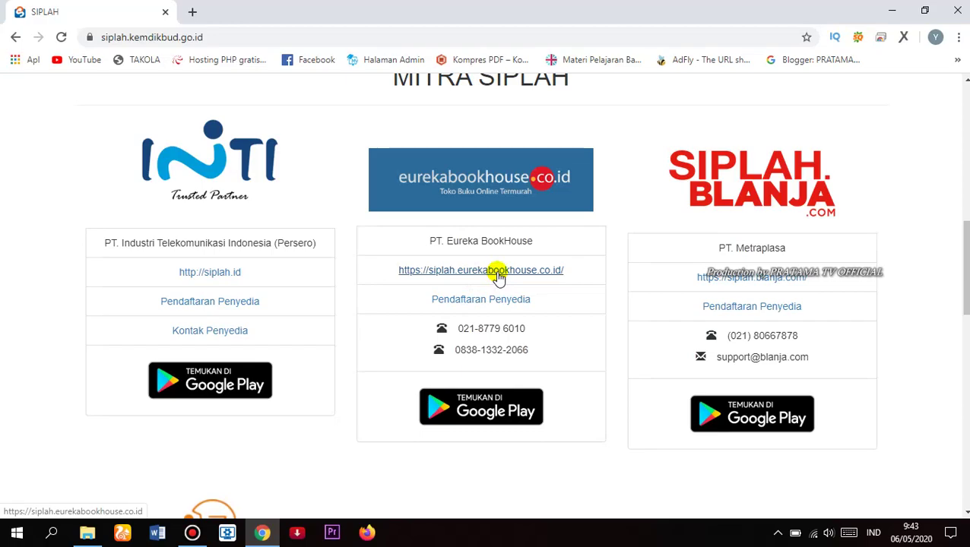
Step: Open the Eureka Bookhouse SIPLah site in a new tab, dismiss the PERHATIAN notice, and reach Login Penjual
right_click(499, 276)
click(538, 284)
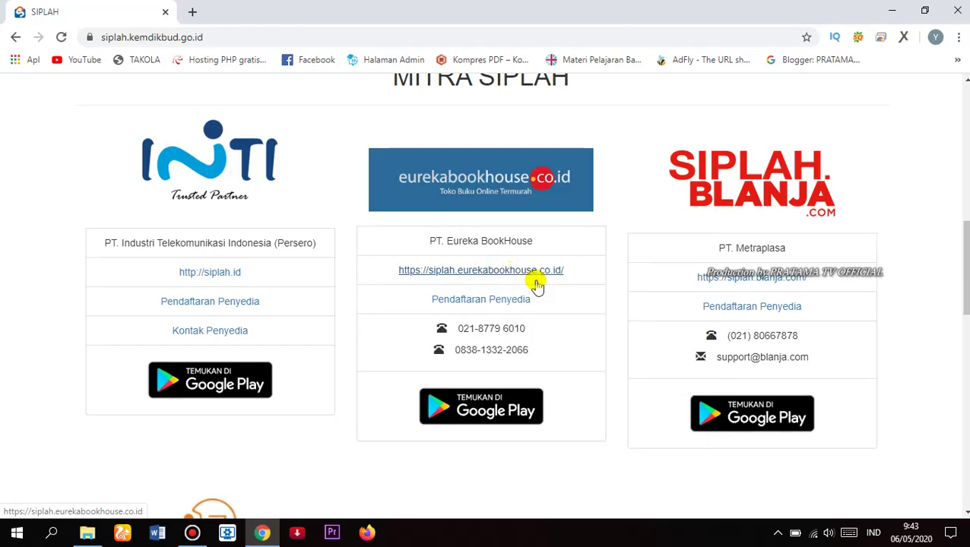
click(267, 6)
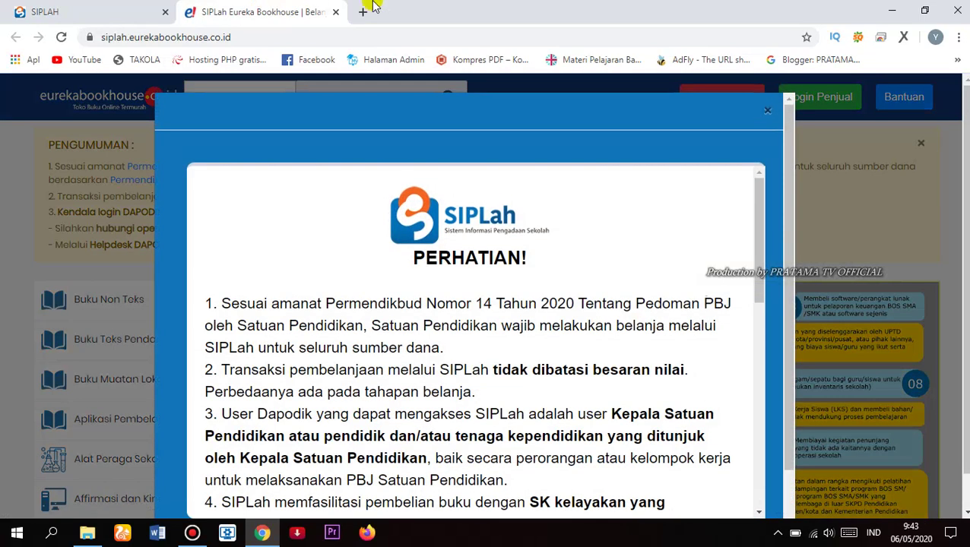
click(768, 112)
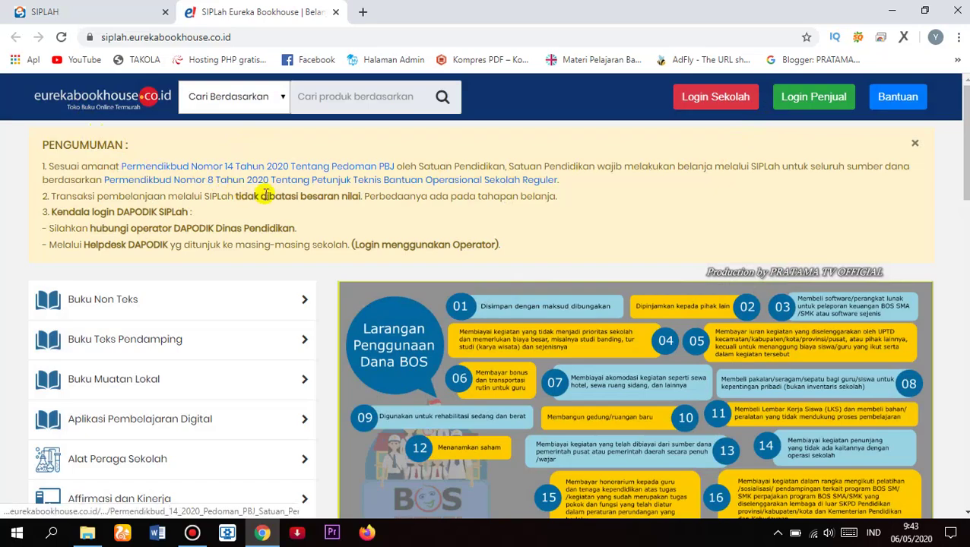
click(810, 109)
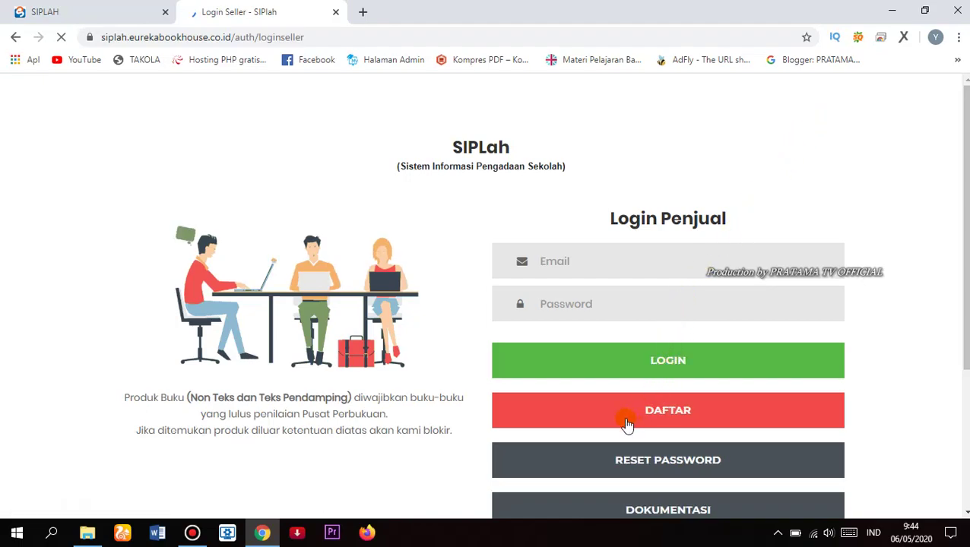
Step: Start seller registration with DAFTAR and enter 'Pratama Store' as the store name
click(688, 418)
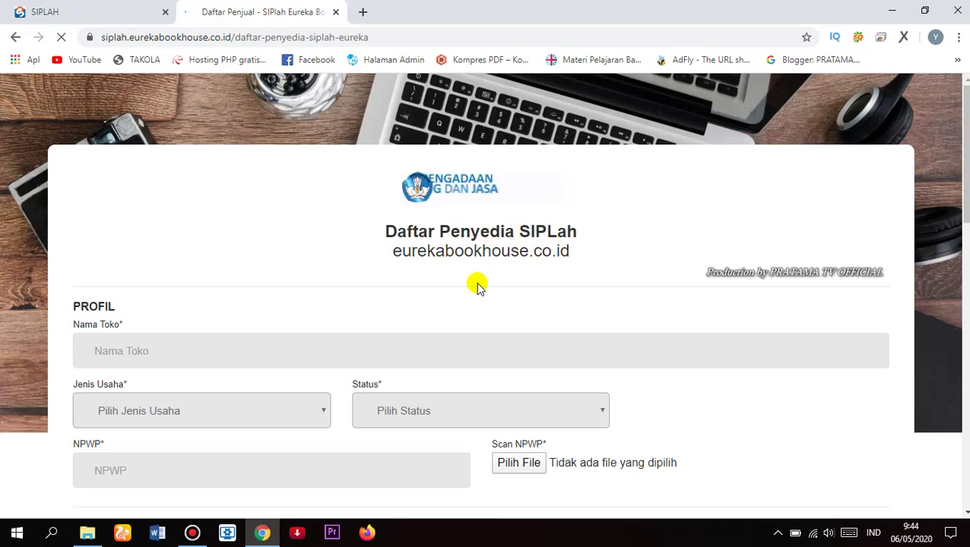
scroll(157, 301, down, 2)
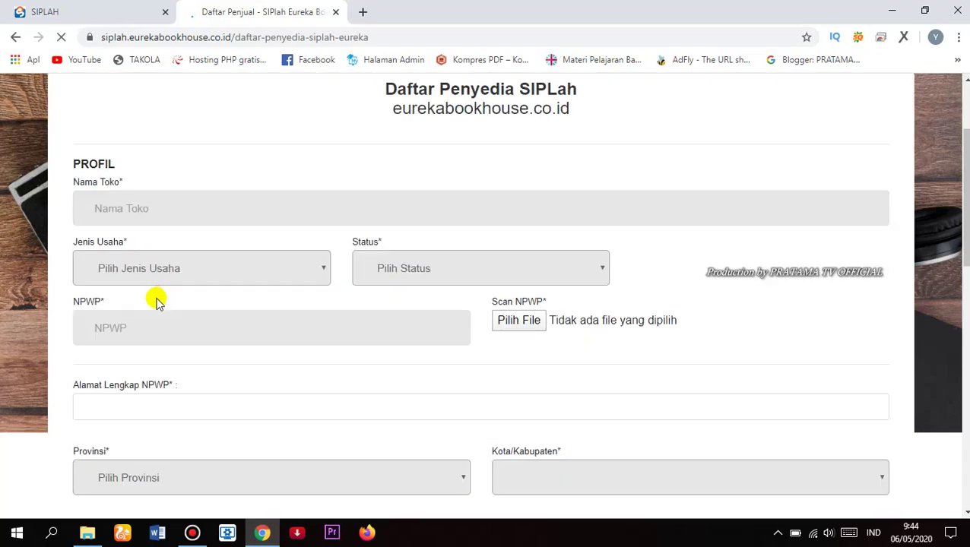
click(162, 210)
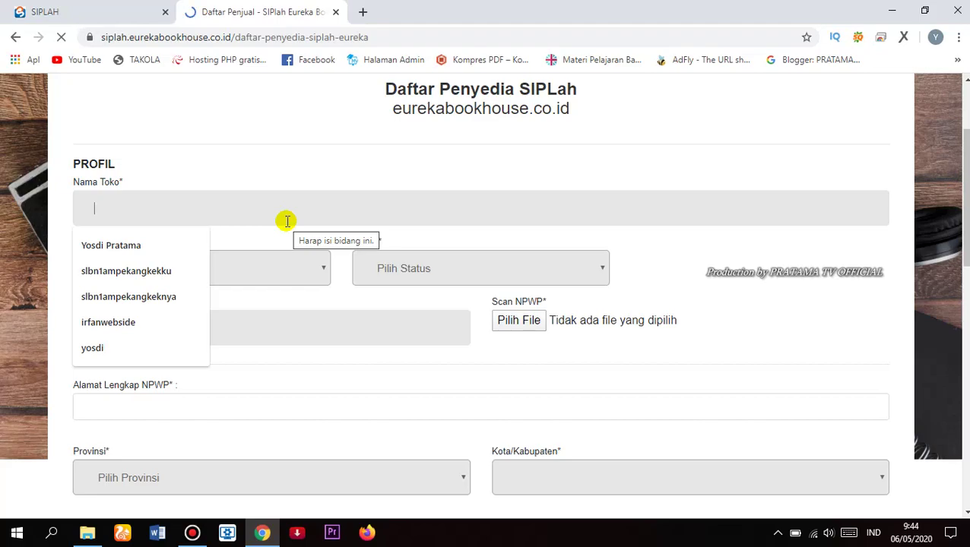
text(Pr)
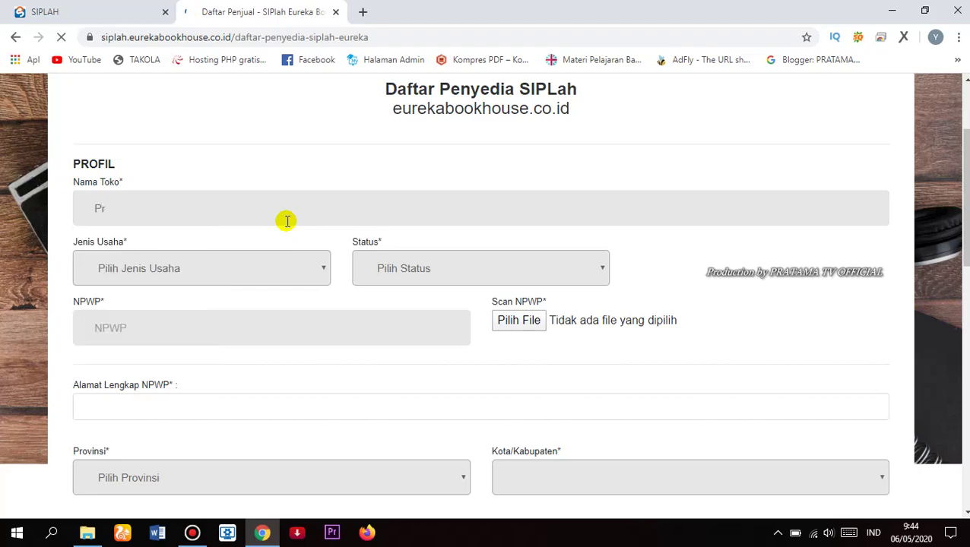
text(t)
key(BackSpace)
text(atam)
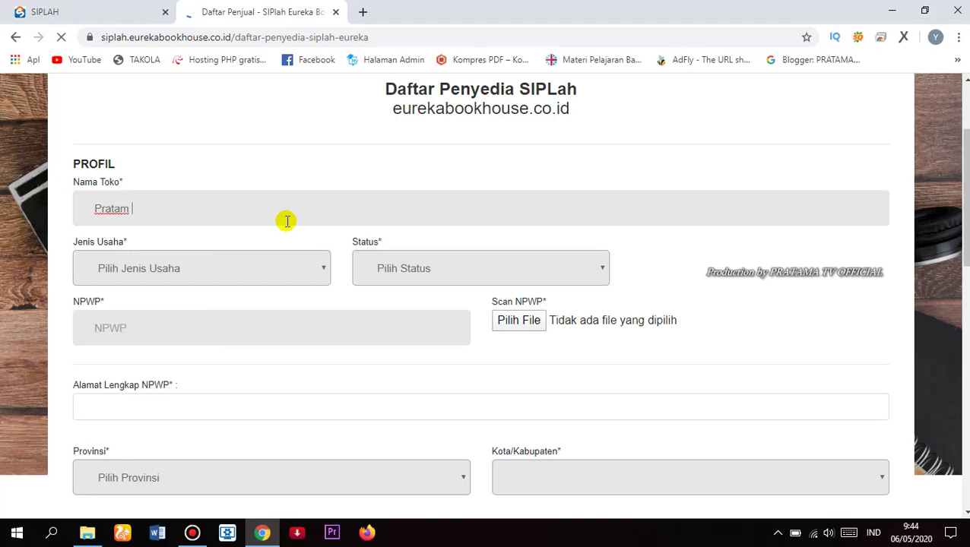
key(BackSpace)
text(a)
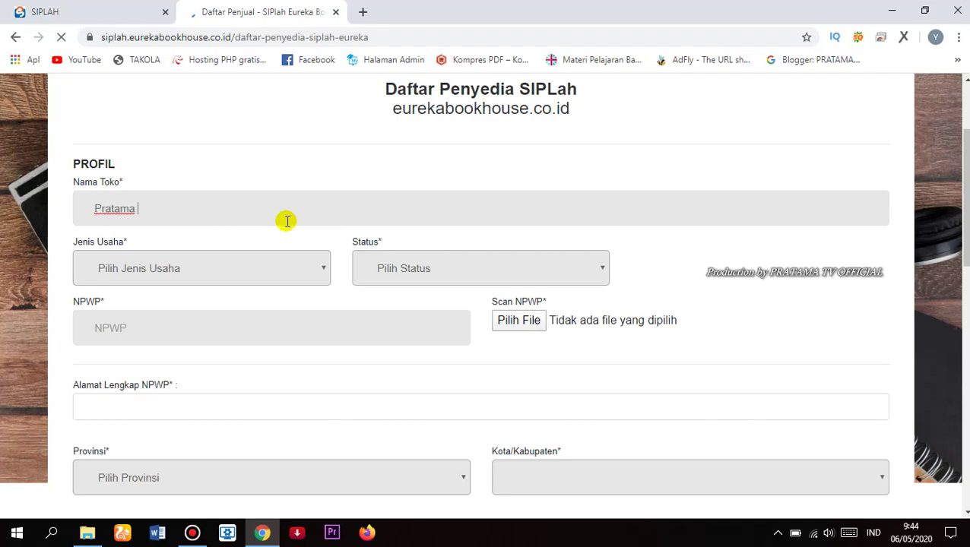
text( Store)
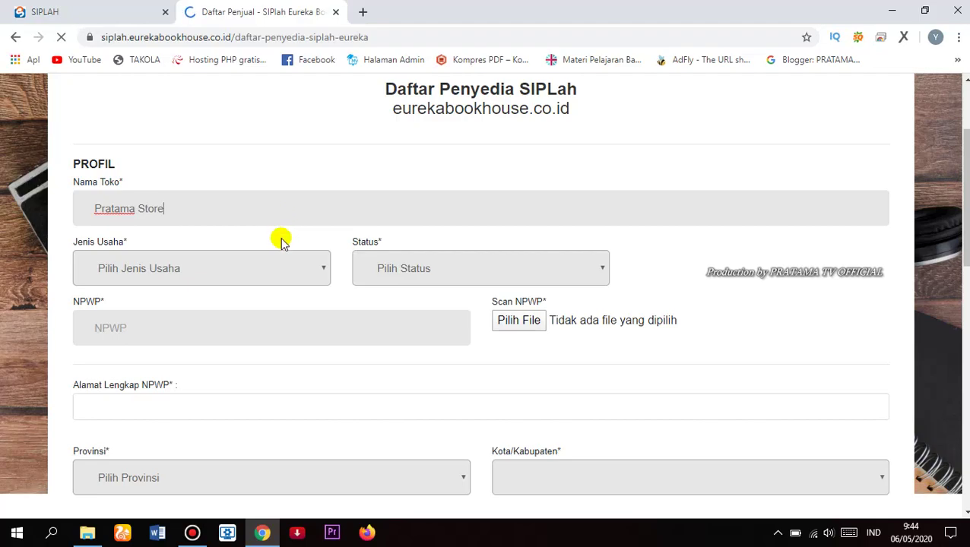
Step: Set business type to Individu and status to NON PKP, then enter the NPWP number
click(319, 266)
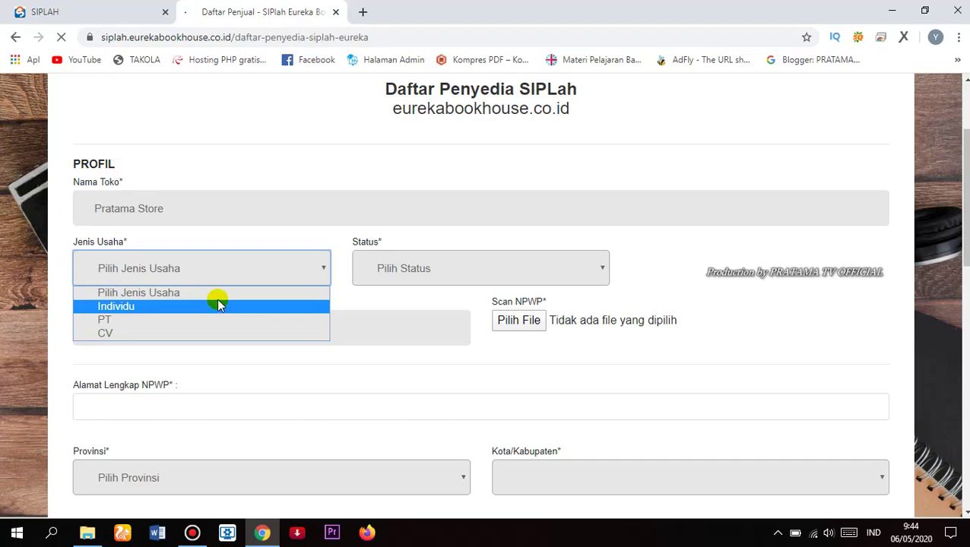
click(220, 304)
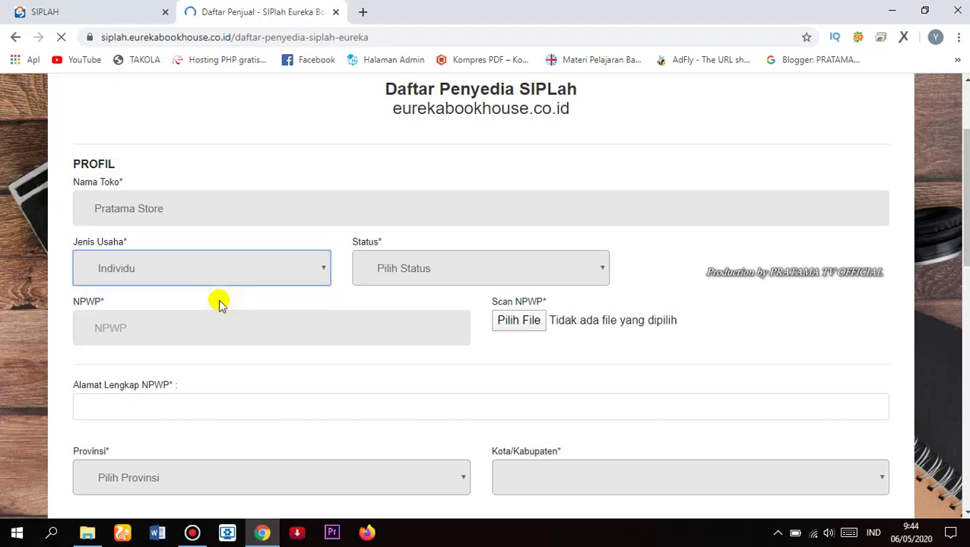
click(430, 272)
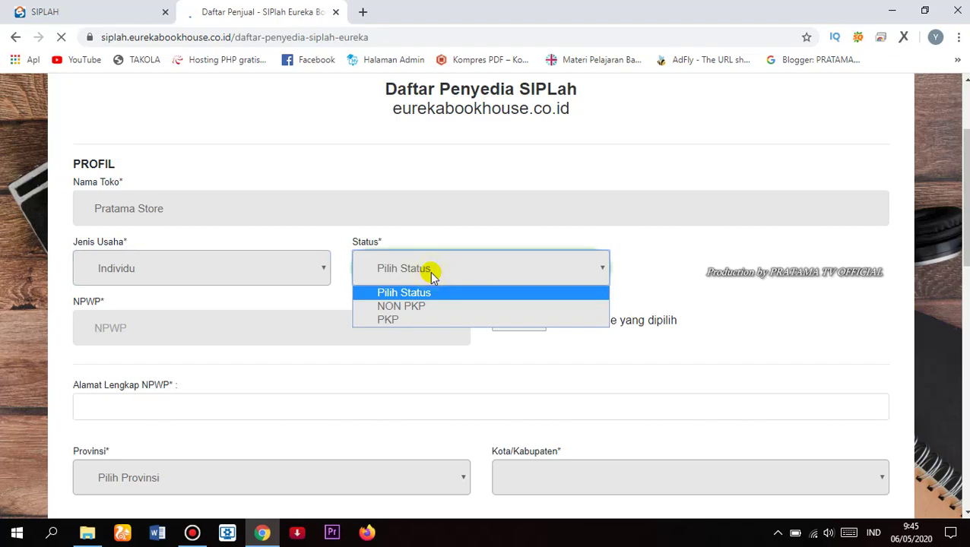
click(407, 306)
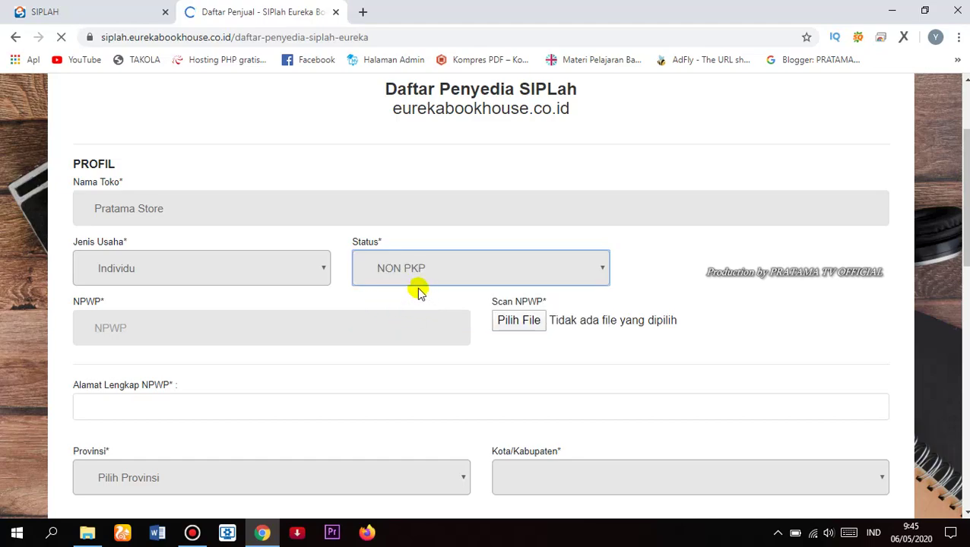
click(294, 332)
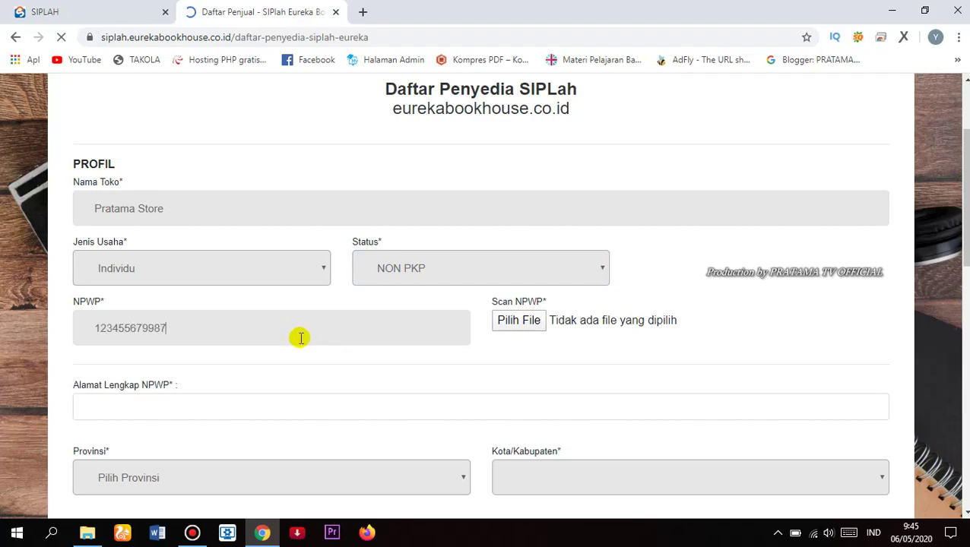
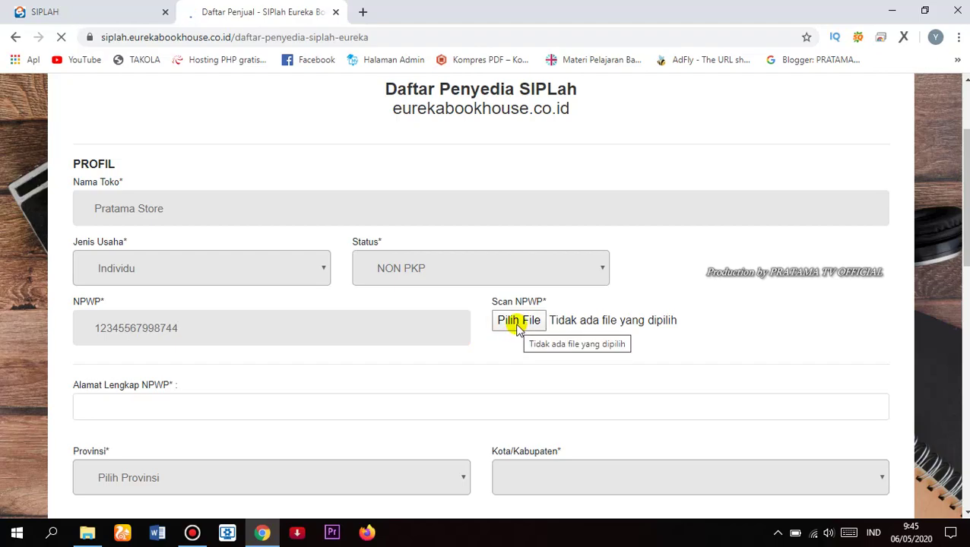
Step: Attach the NPWP scan file and enter 'Pariaman' as the full address
click(517, 325)
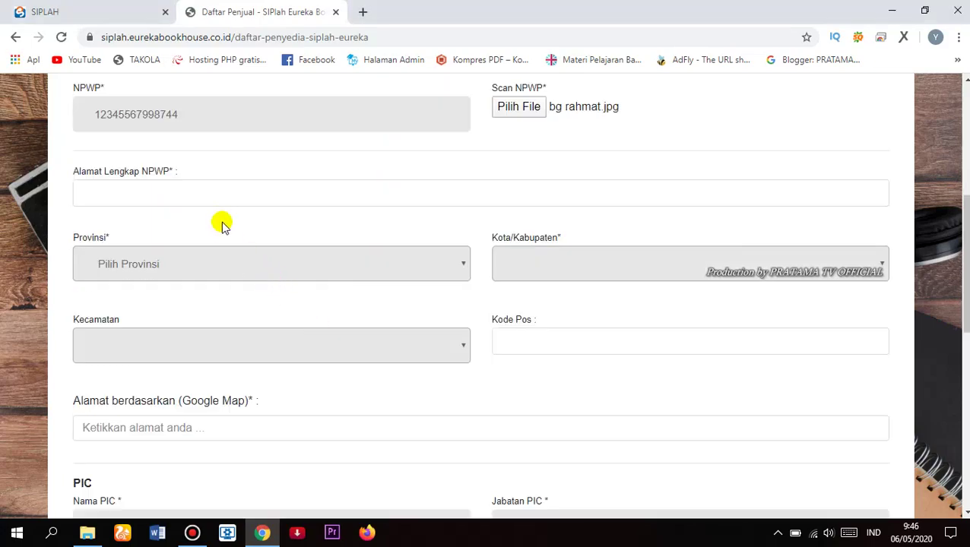
click(216, 194)
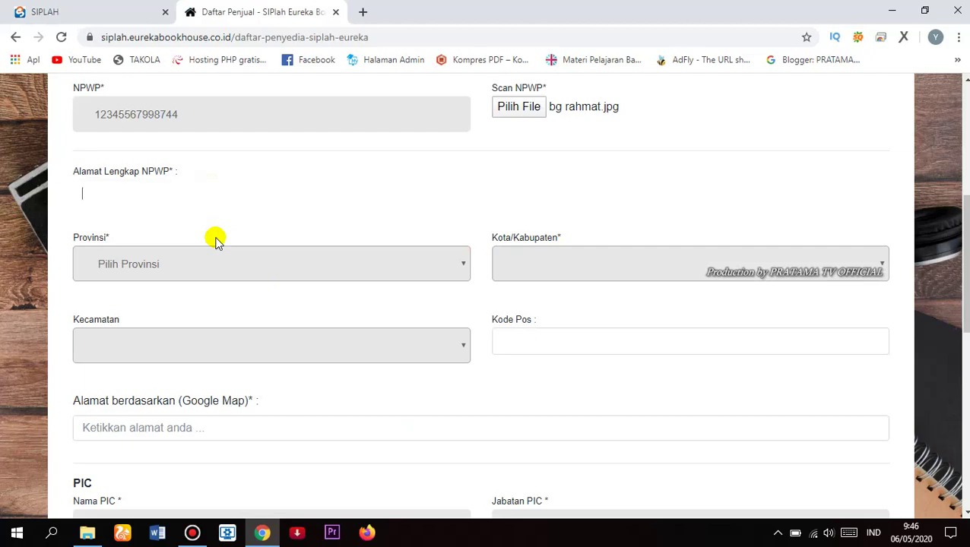
text(Buki)
key(BackSpace)
key(BackSpace)
key(BackSpace)
key(BackSpace)
text(Pariaman)
Step: Select province Sumatera Barat, regency Kabupaten Padang Pariaman, and sub-district V Koto Timur
click(249, 254)
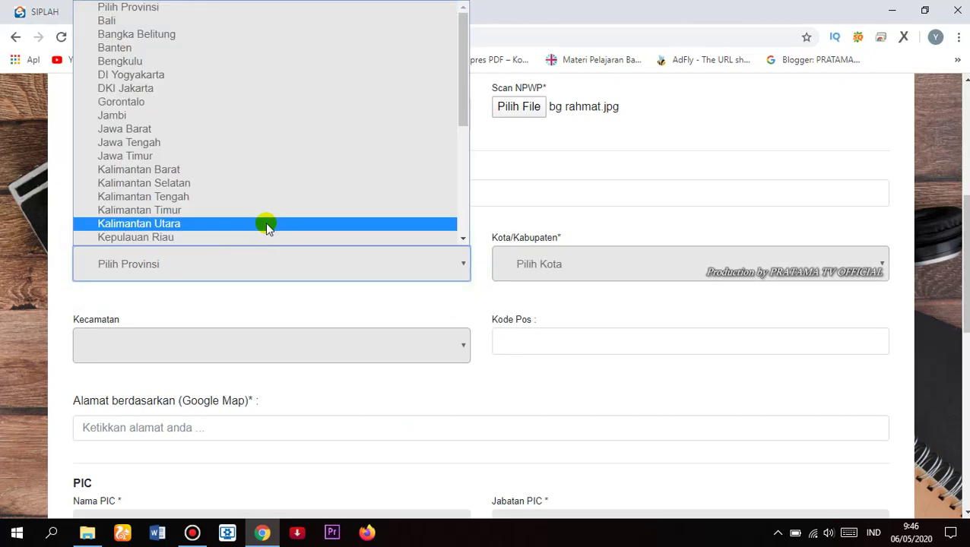
scroll(266, 227, down, 5)
click(264, 217)
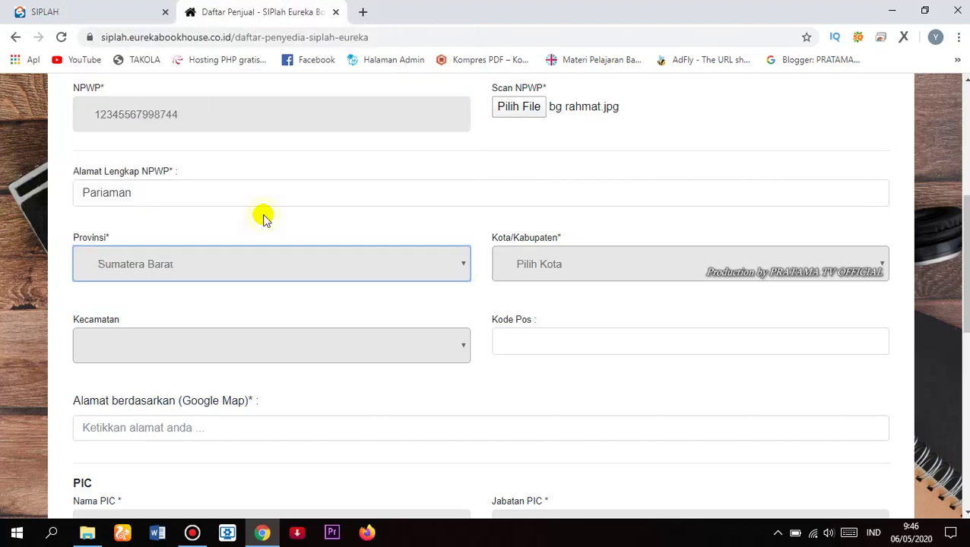
click(509, 265)
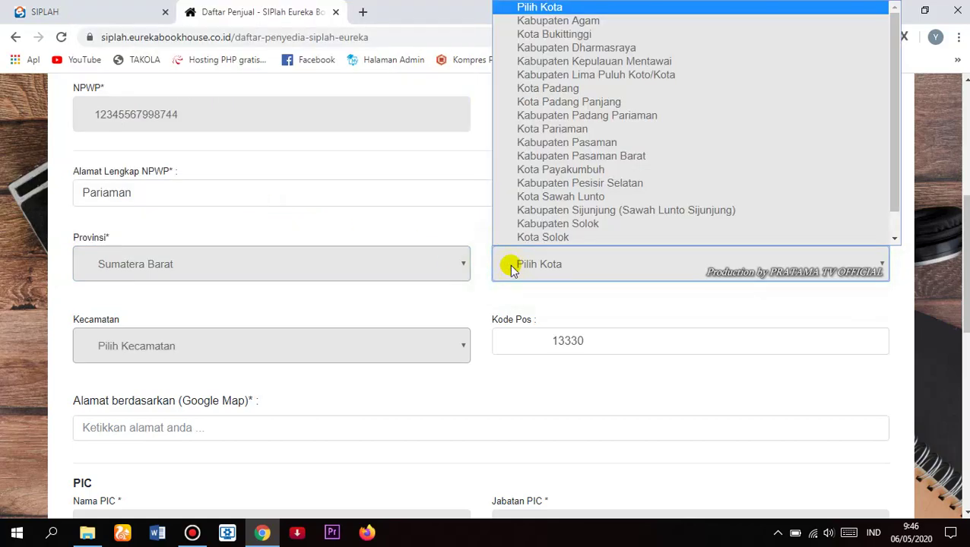
scroll(552, 241, down, 1)
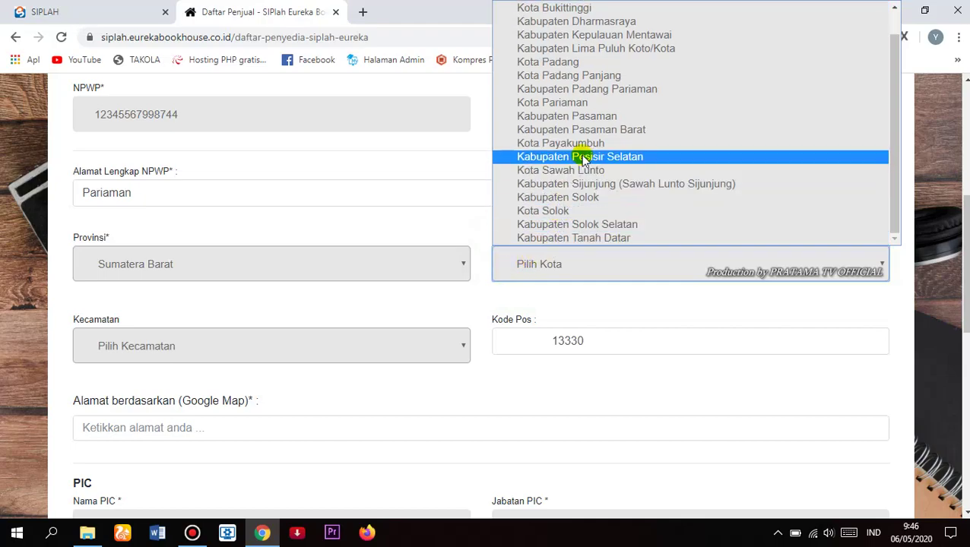
click(612, 92)
click(245, 343)
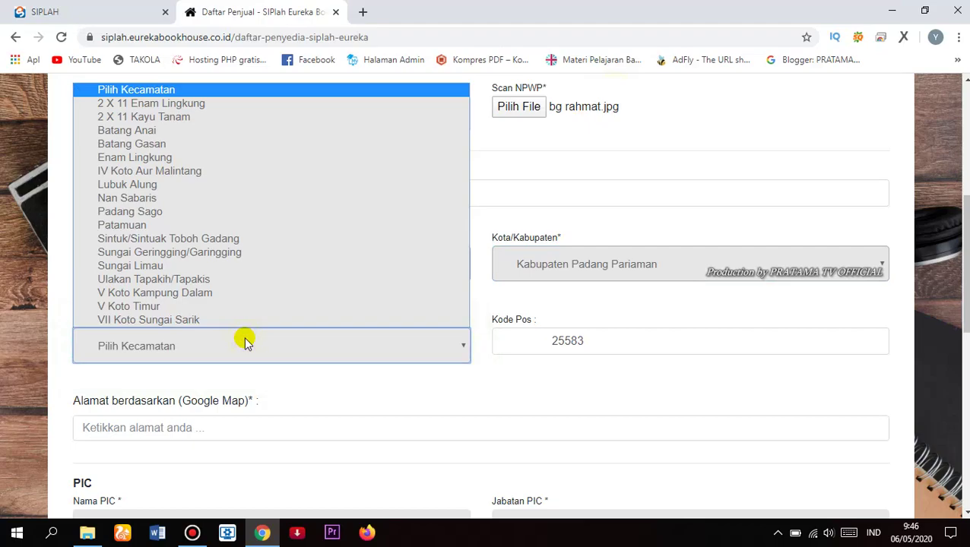
click(222, 310)
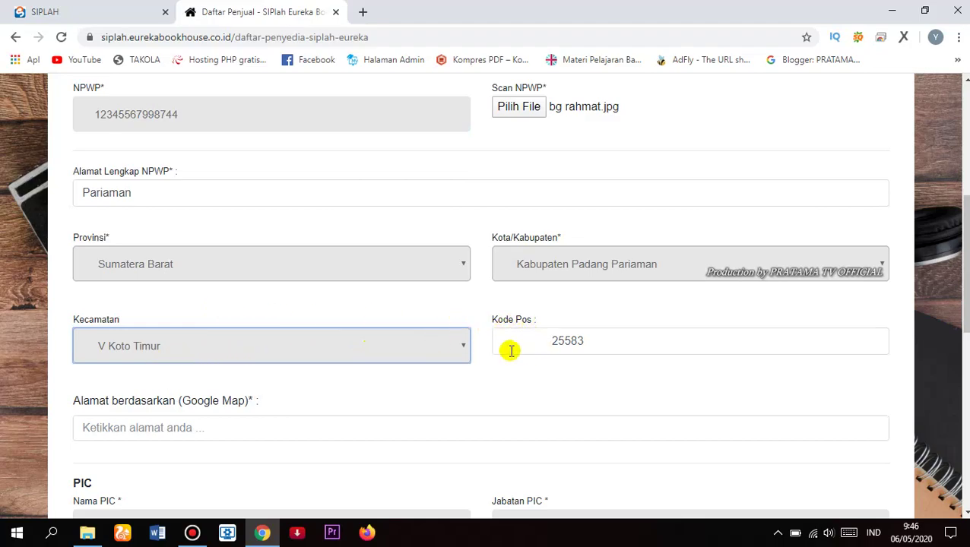
scroll(444, 366, down, 1)
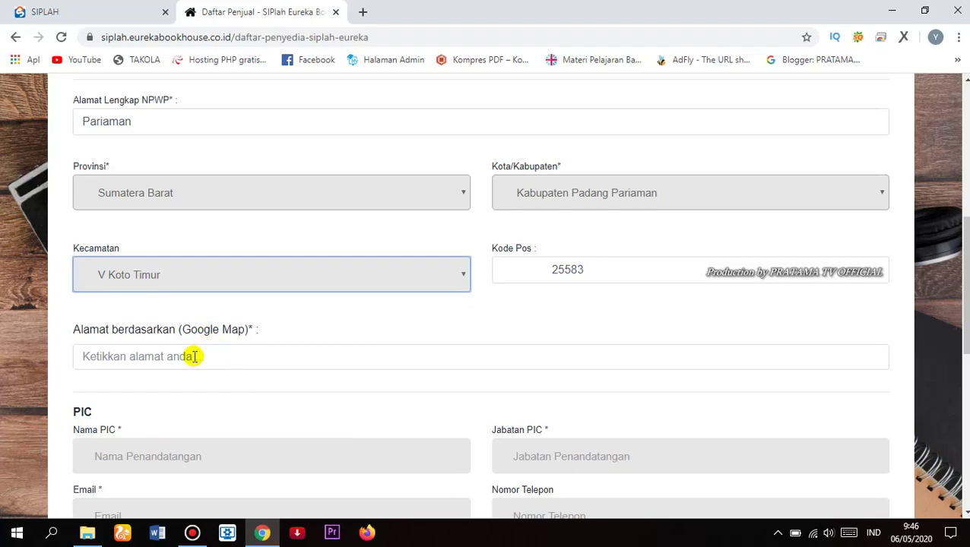
Step: Allow location access so the Google Map address fills with the detected location
click(156, 363)
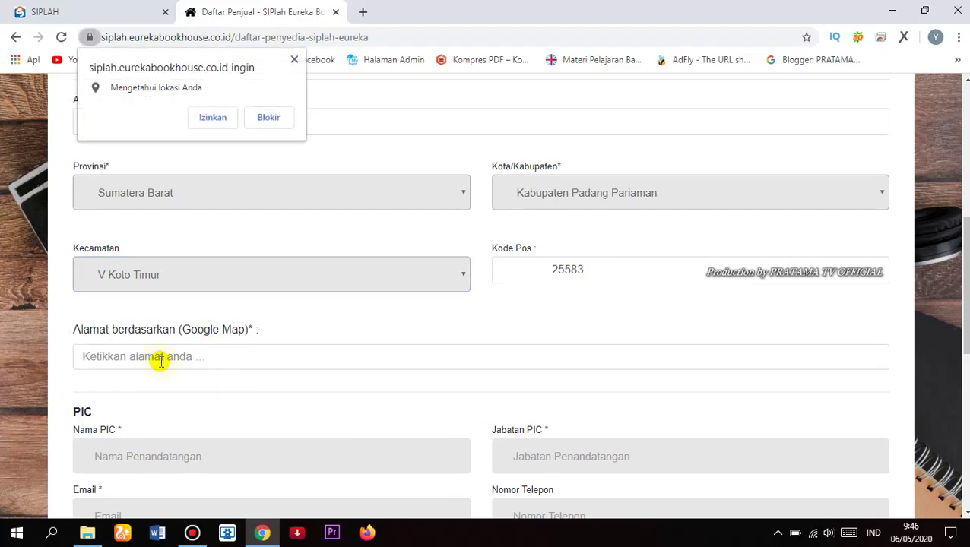
click(212, 118)
scroll(102, 158, down, 4)
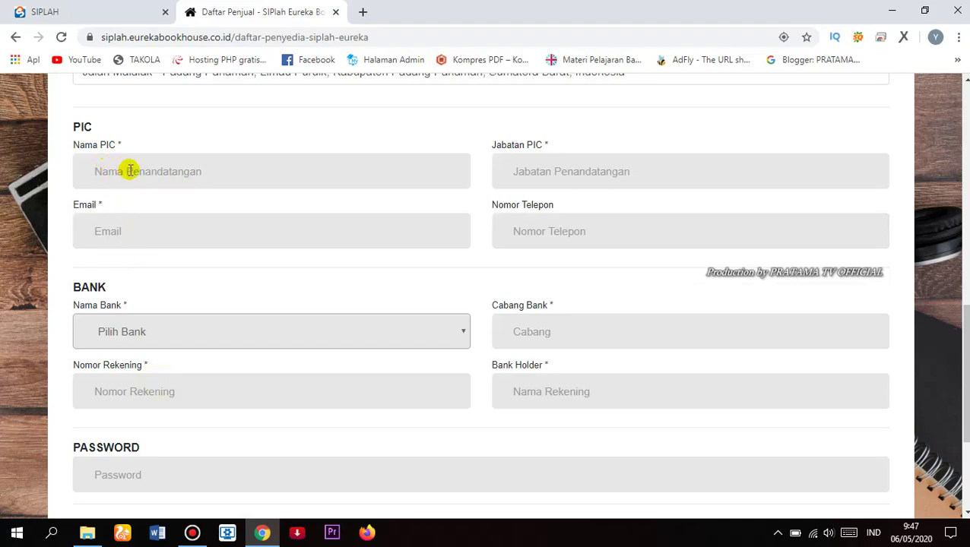
Step: Enter the PIC's full name, position Direktur, saved e-mail address, and phone number
click(130, 169)
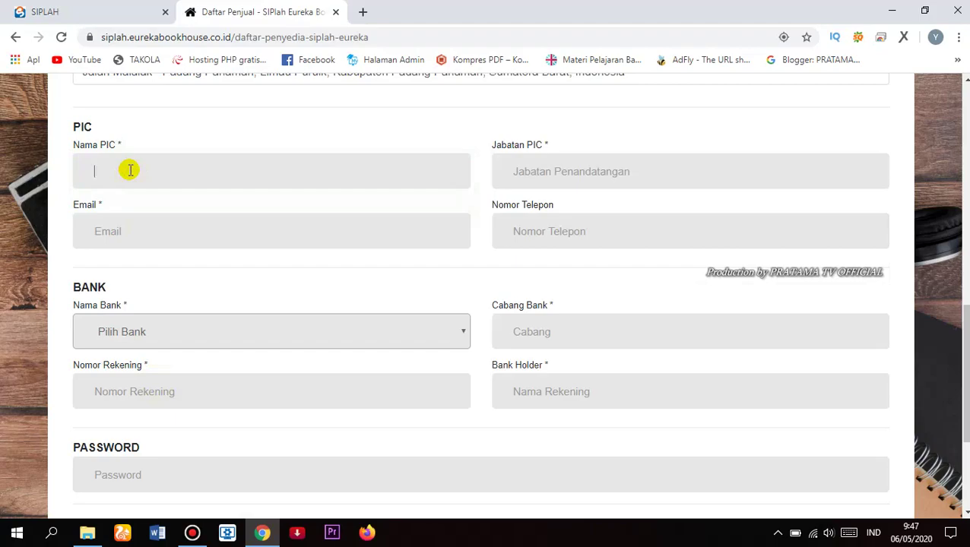
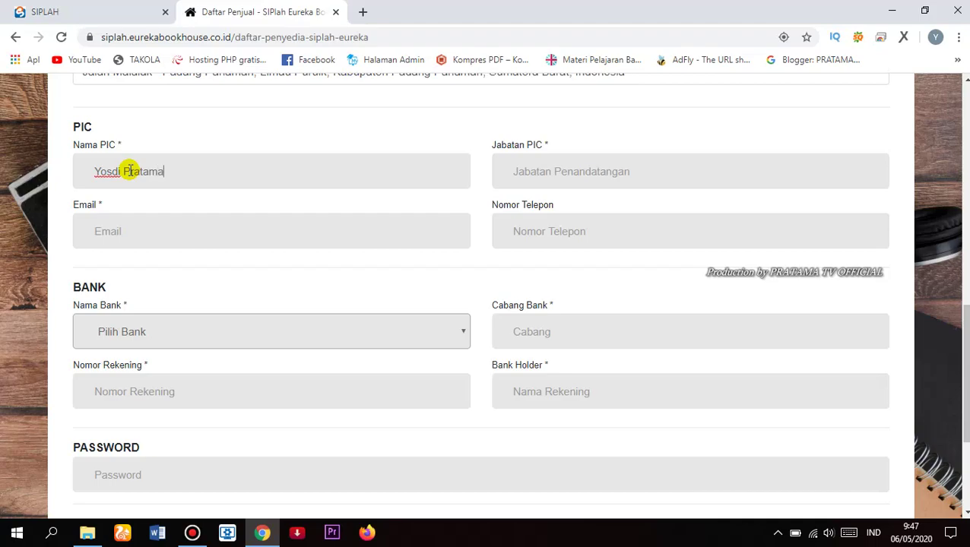
click(548, 179)
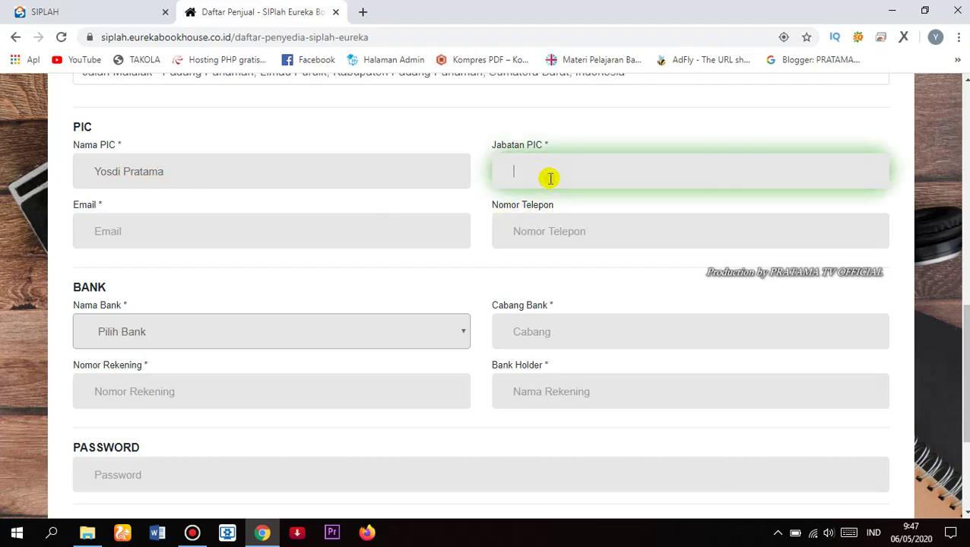
text(Direktur)
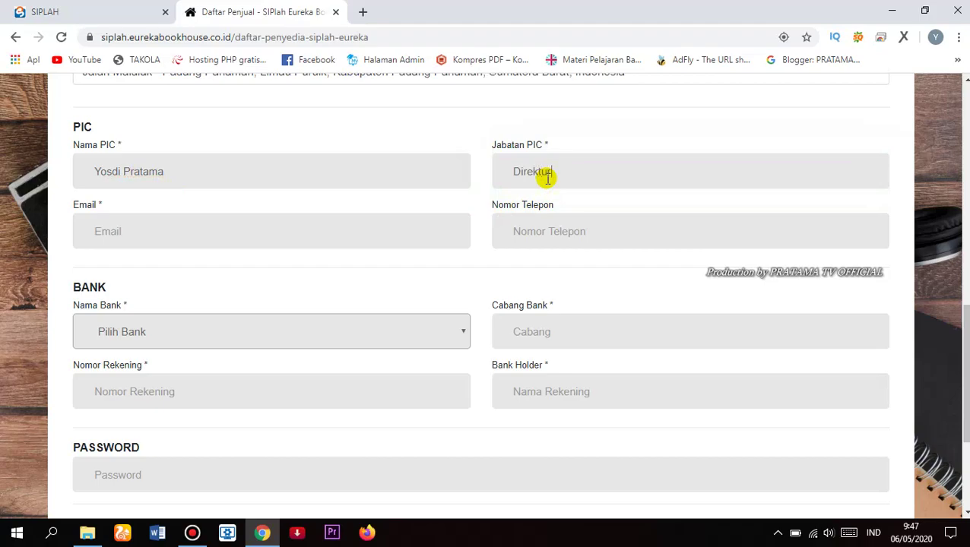
click(229, 236)
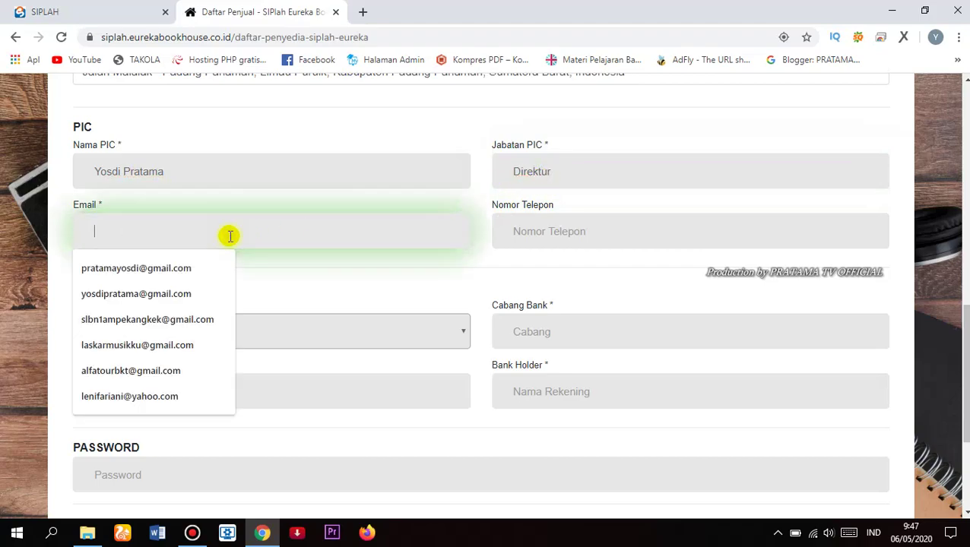
click(181, 270)
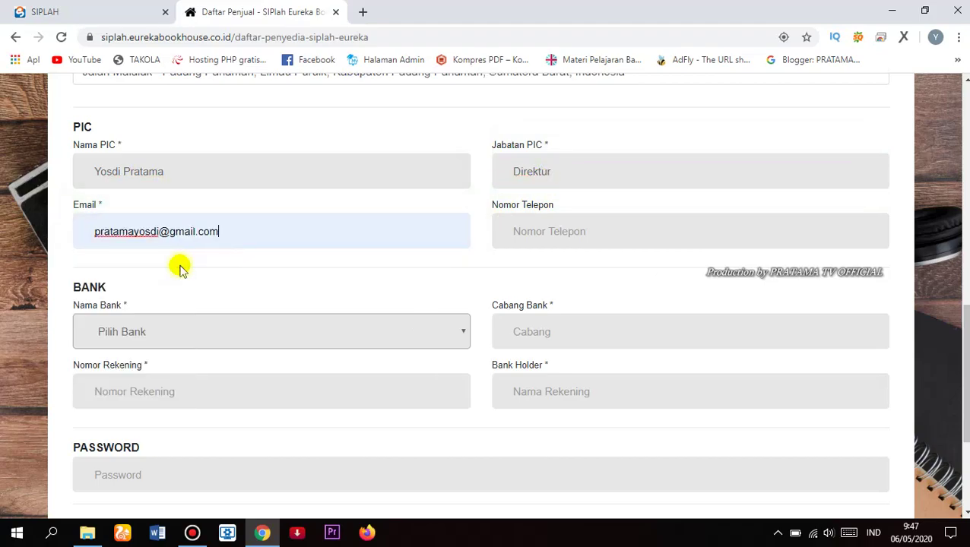
click(550, 226)
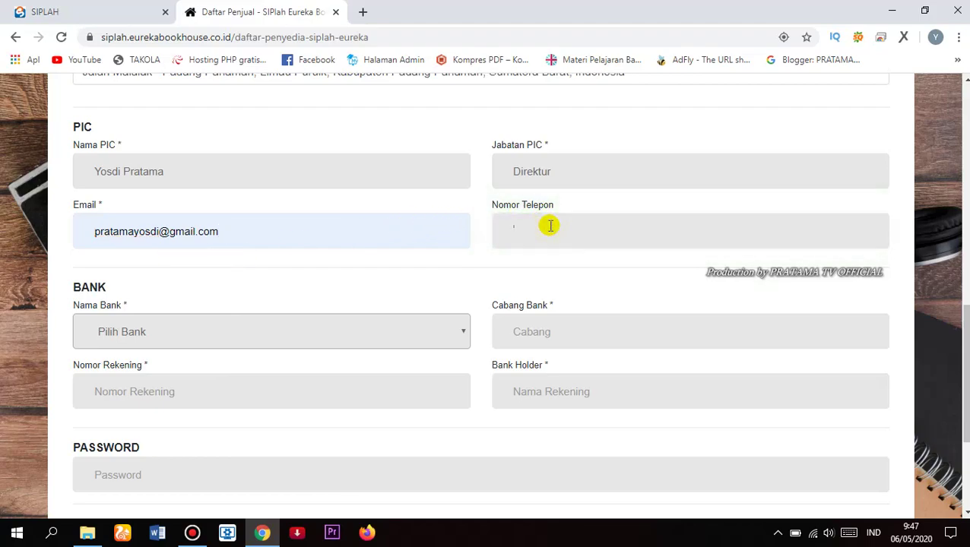
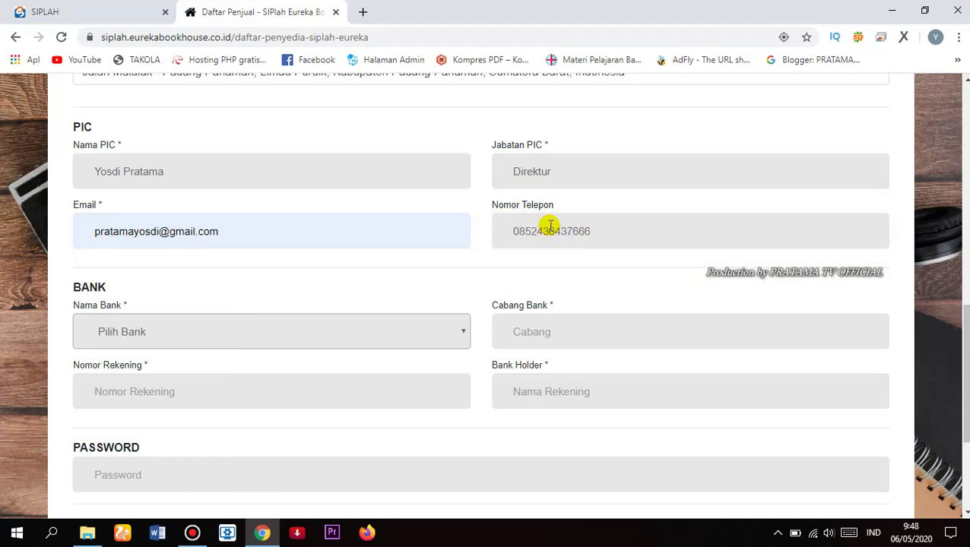
Step: Choose Bank Mandiri as the bank with branch Pariaman
click(435, 320)
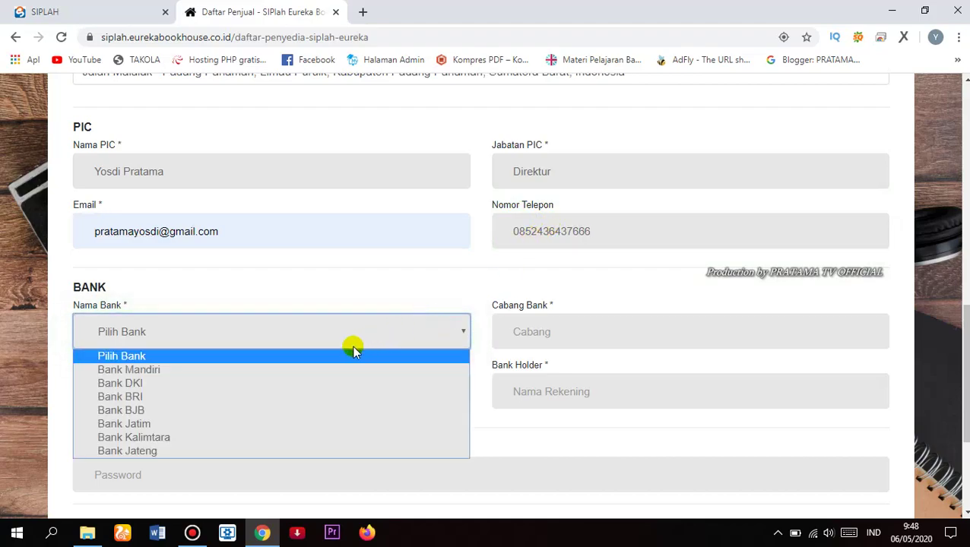
key(Down)
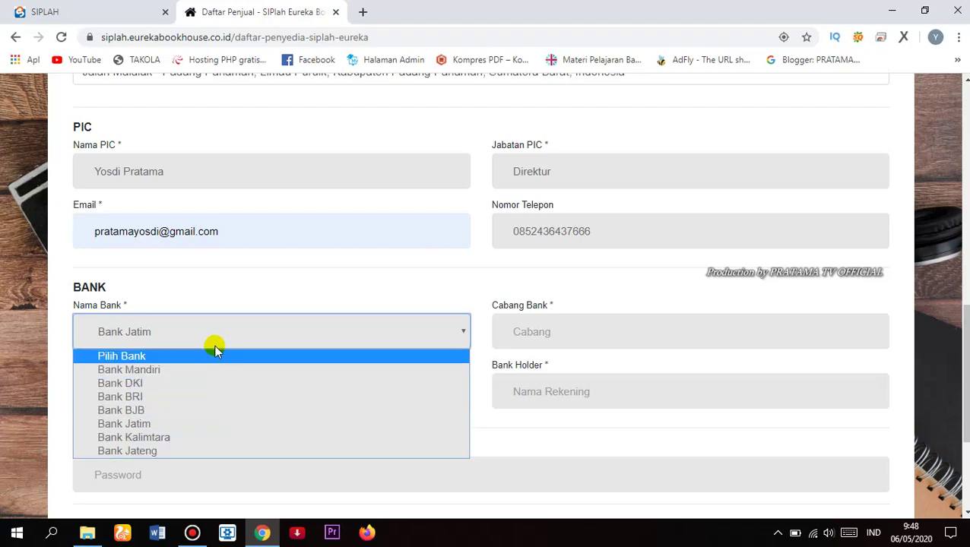
key(Down)
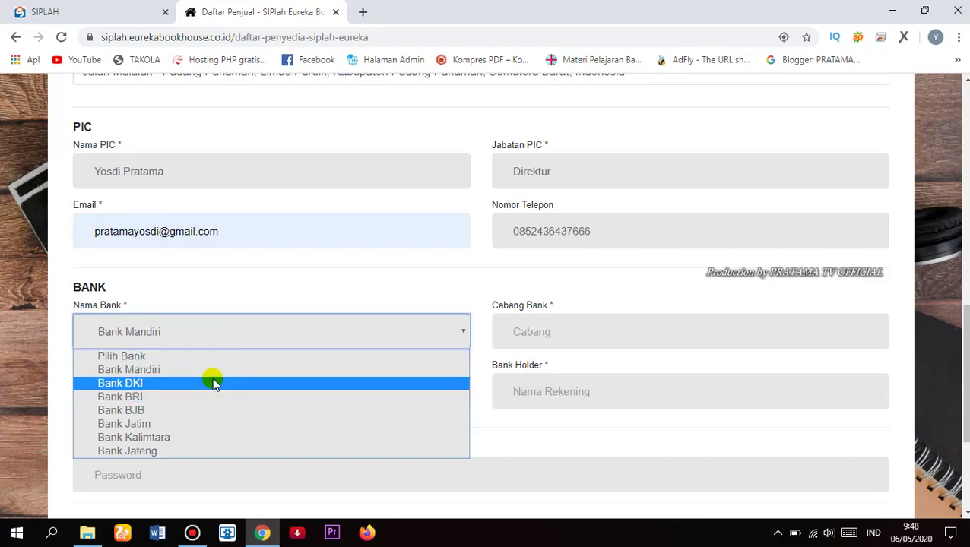
click(209, 371)
click(511, 331)
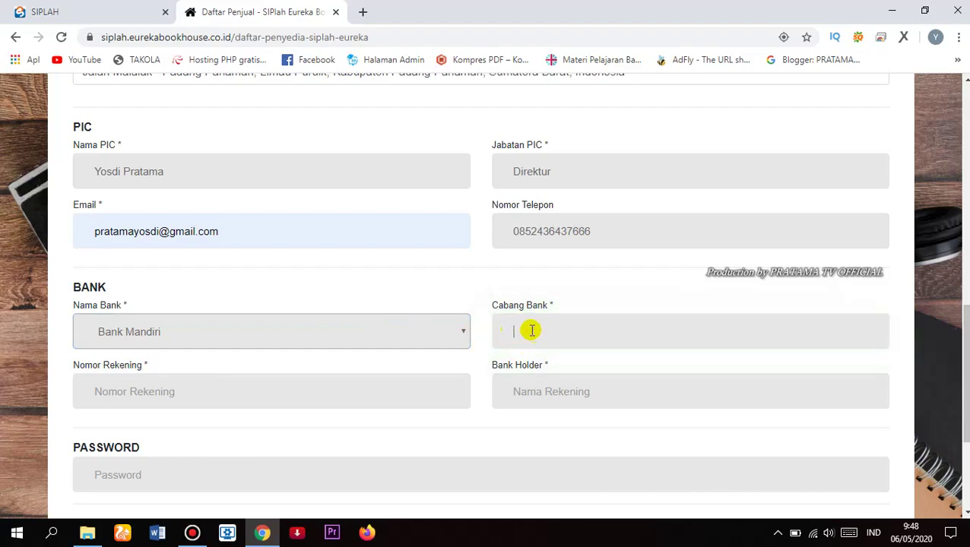
text(Padan)
Step: Enter the bank account number and the account holder's name
click(380, 394)
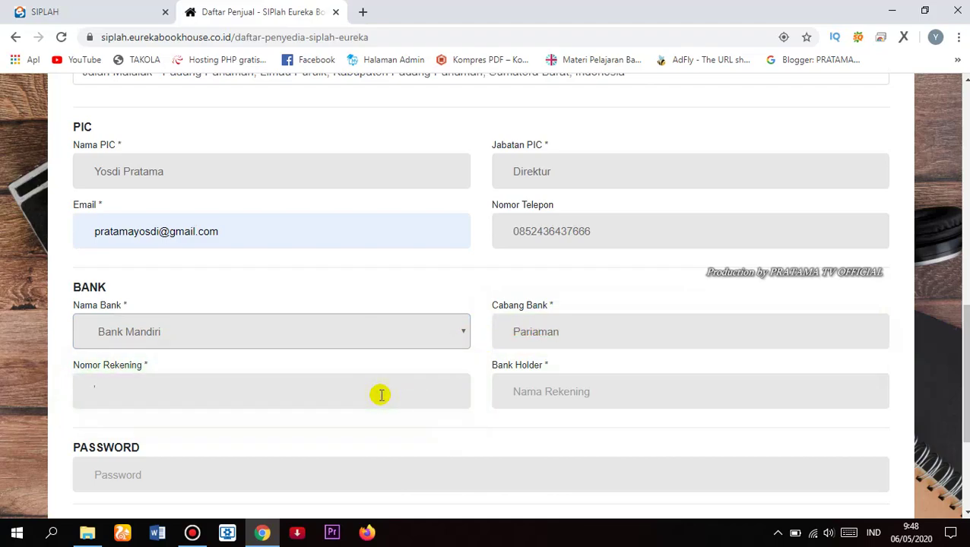
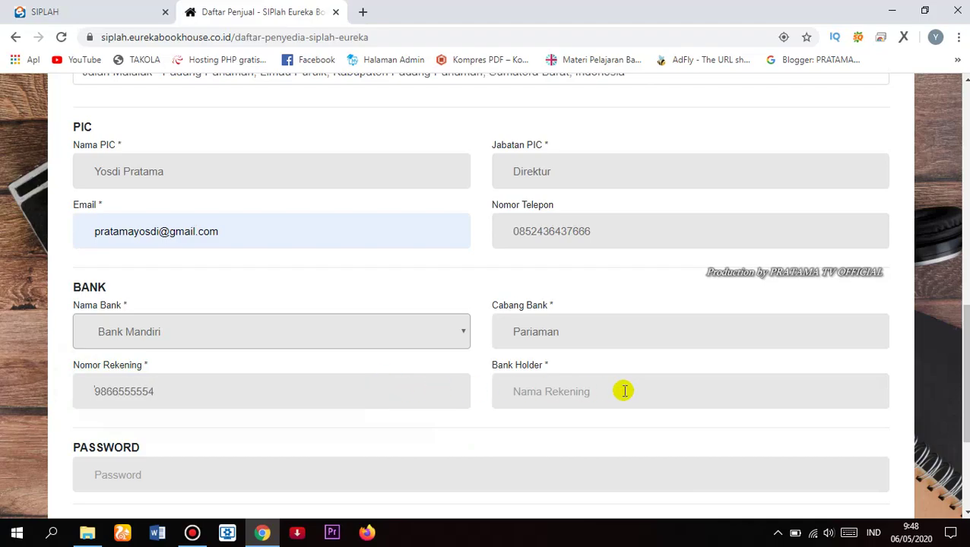
click(624, 391)
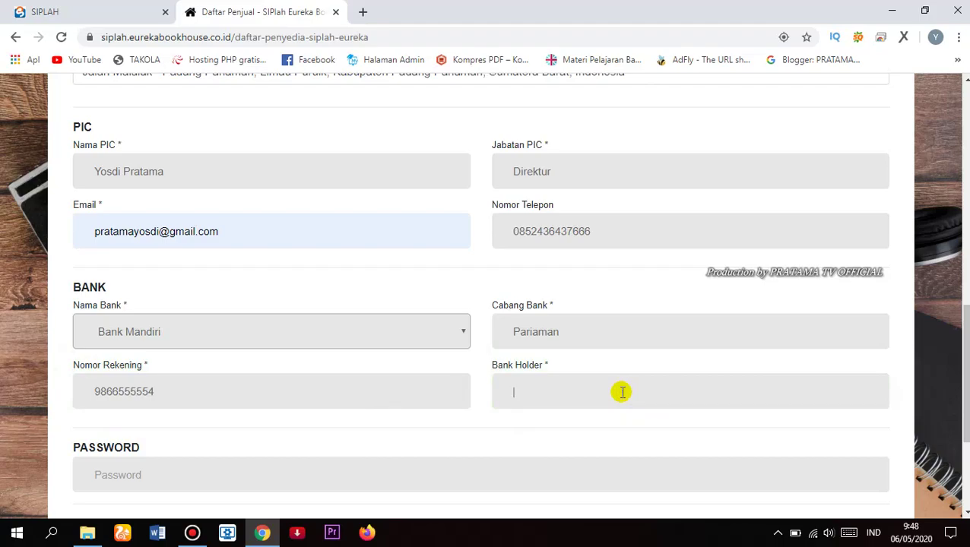
scroll(380, 463, down, 2)
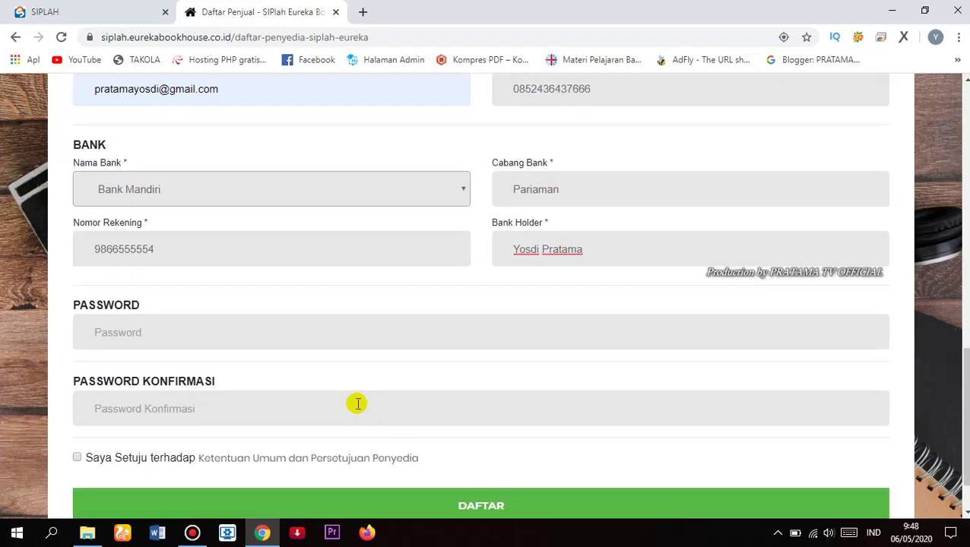
Step: Enter the account password and the matching password confirmation
click(328, 336)
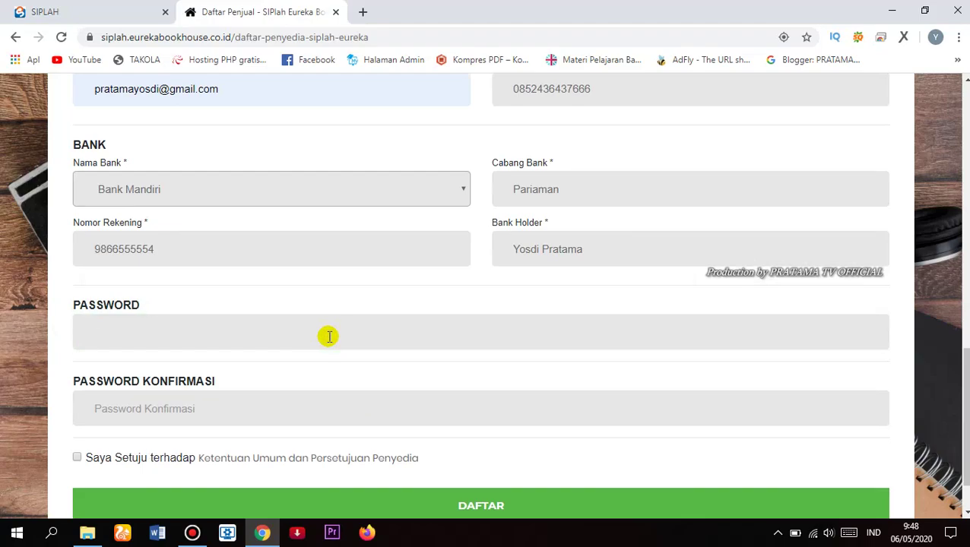
text(•)
click(348, 408)
text(•••••••)
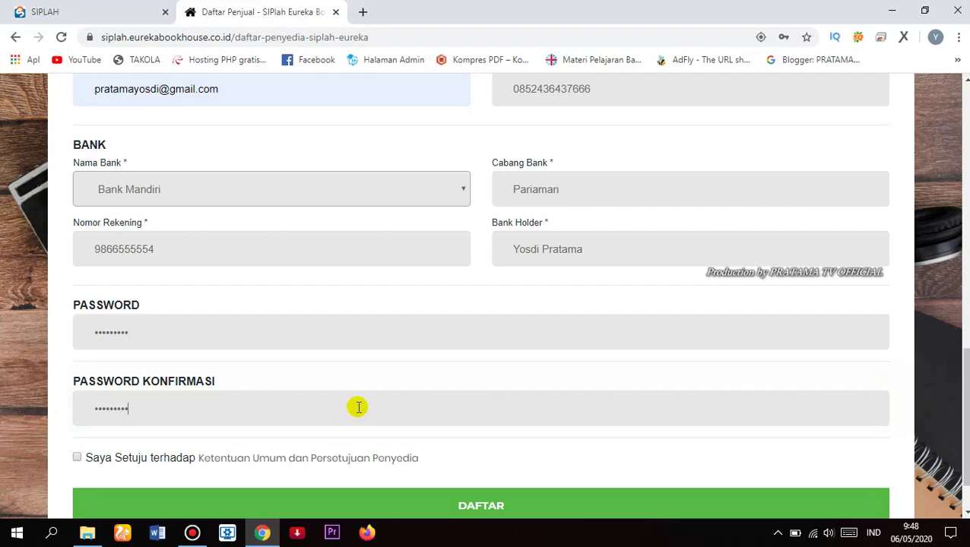
scroll(357, 407, down, 2)
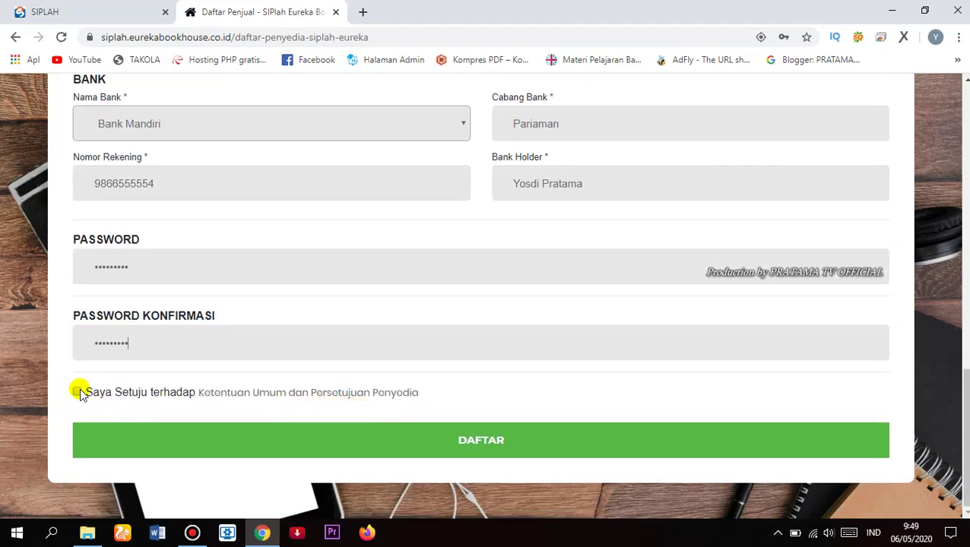
Step: Tick Saya Setuju and confirm agreement to the SIPLah seller terms with Oke
click(78, 391)
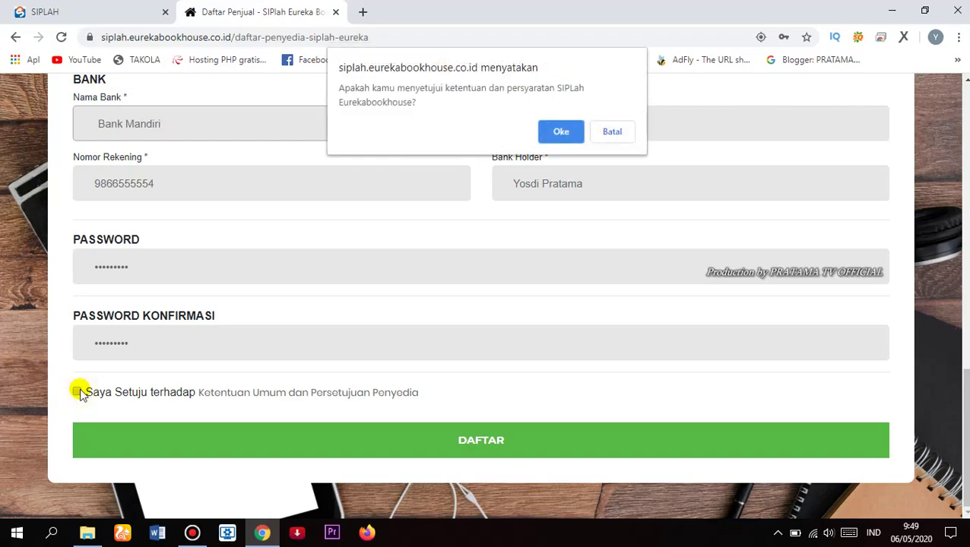
click(548, 133)
scroll(479, 228, up, 15)
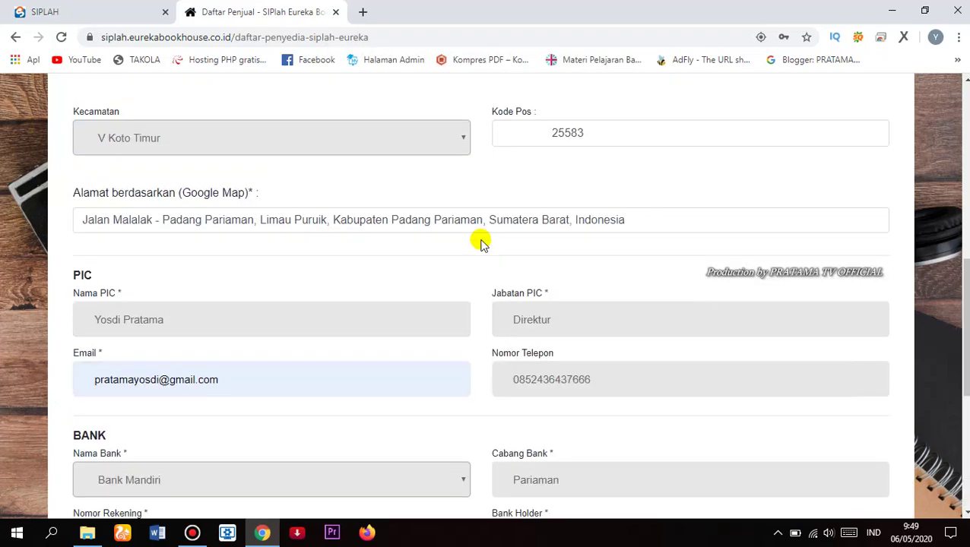
scroll(481, 244, down, 15)
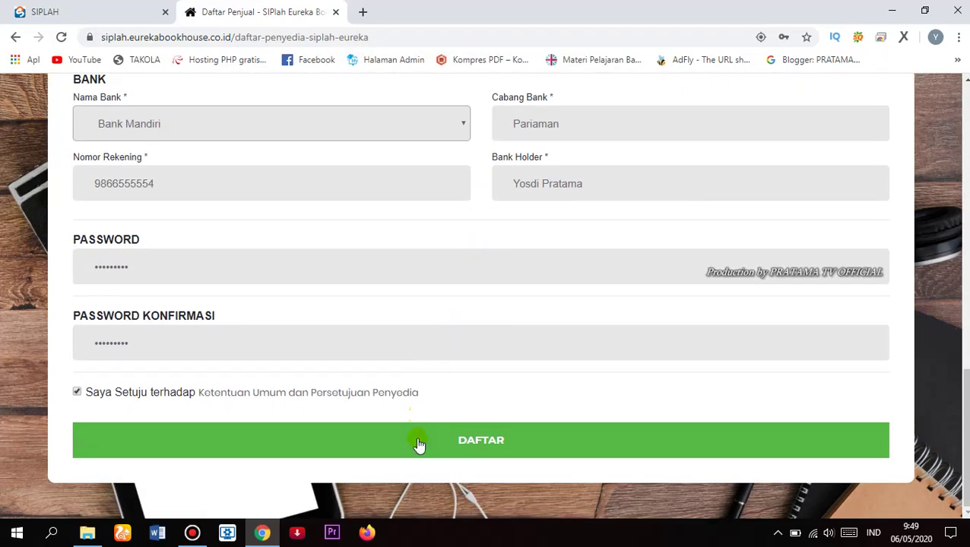
Step: Submit the registration and check the login page reports 'Pendaftaran berhasil'
click(418, 445)
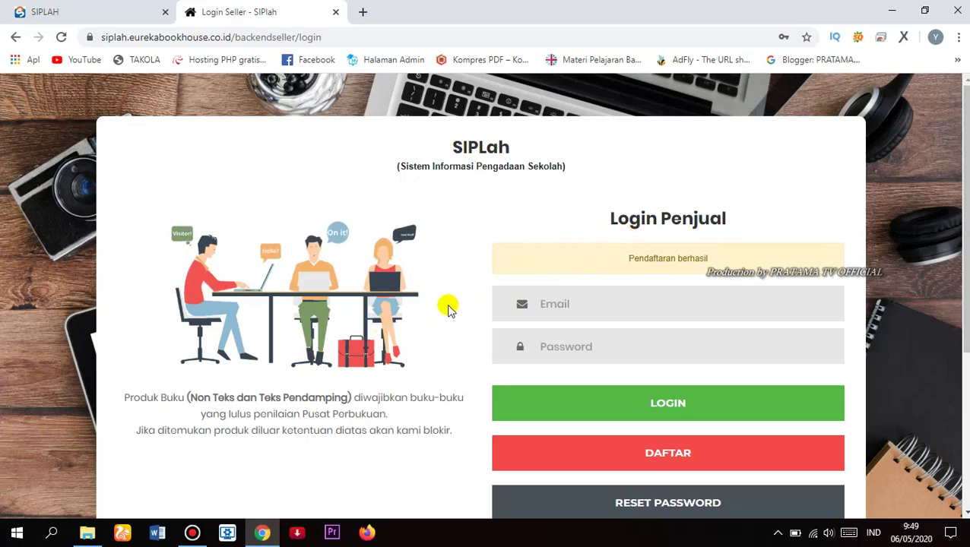
scroll(444, 308, down, 1)
scroll(445, 308, down, 3)
scroll(445, 308, up, 3)
scroll(444, 308, down, 3)
scroll(443, 308, down, 1)
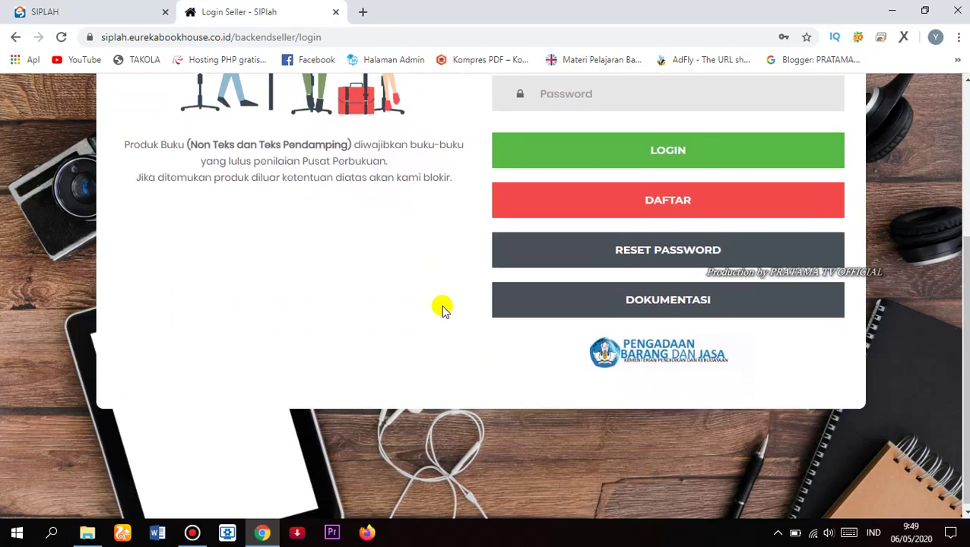
scroll(429, 322, up, 4)
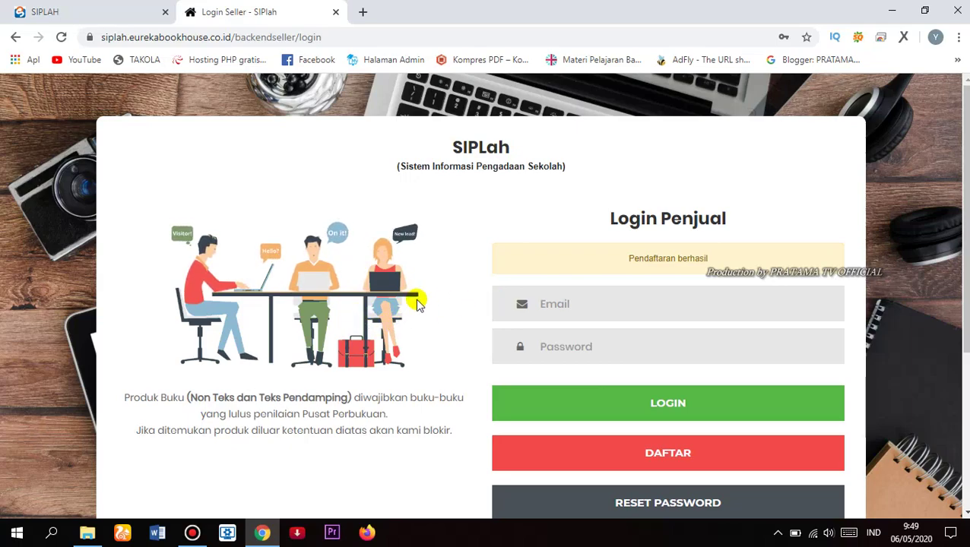
Step: Minimise Chrome to the desktop and refresh the desktop twice
click(890, 11)
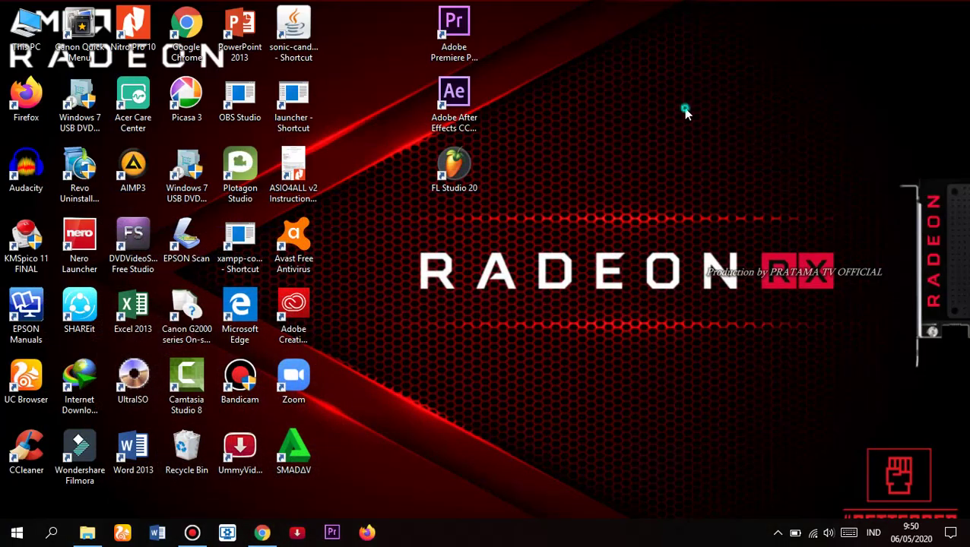
right_click(686, 110)
click(697, 171)
right_click(639, 119)
click(671, 188)
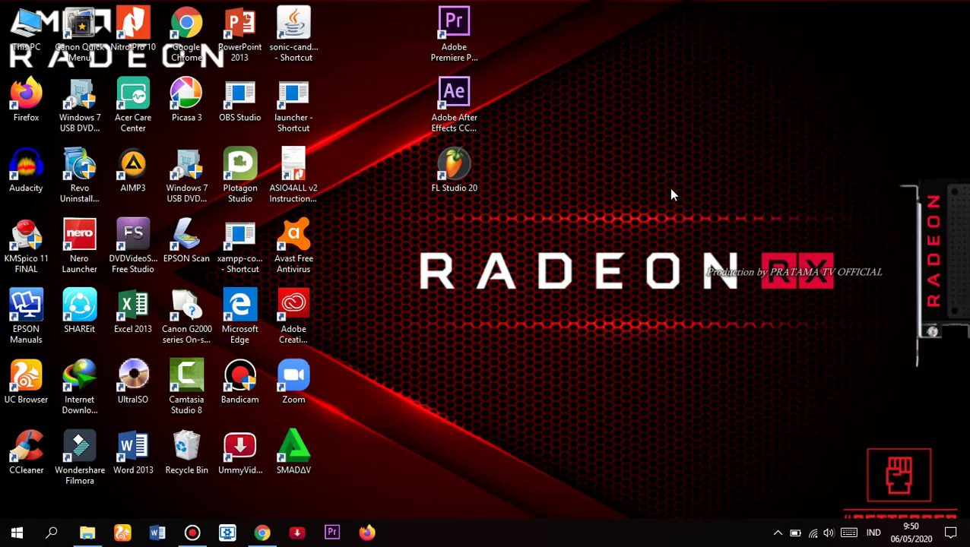